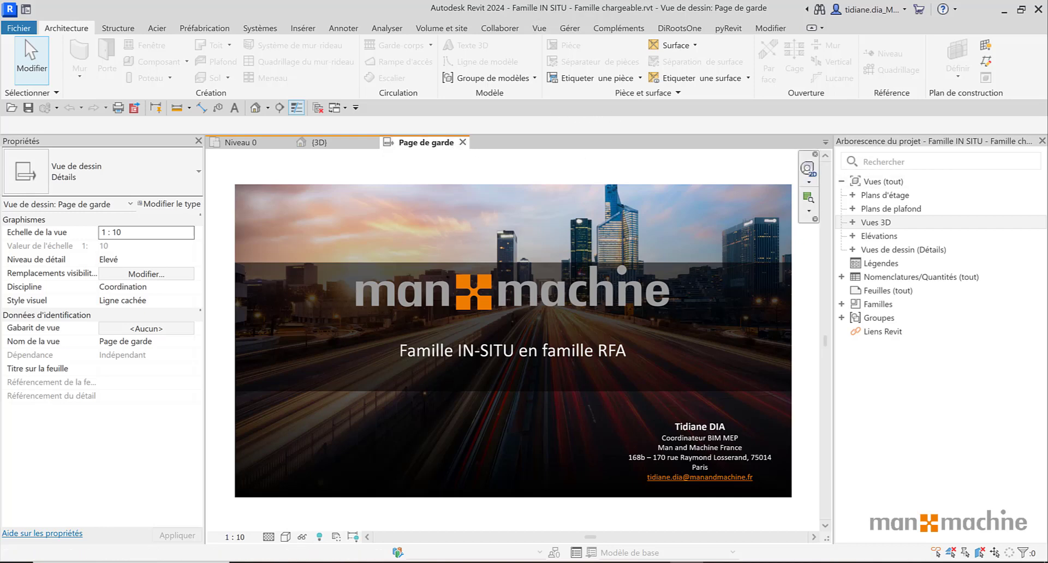
# Step: Show the {3D} view, select the in-place table 'Grande table', and recentre it
pyautogui.scroll(3, 563, 274)
pyautogui.scroll(-3, 491, 246)
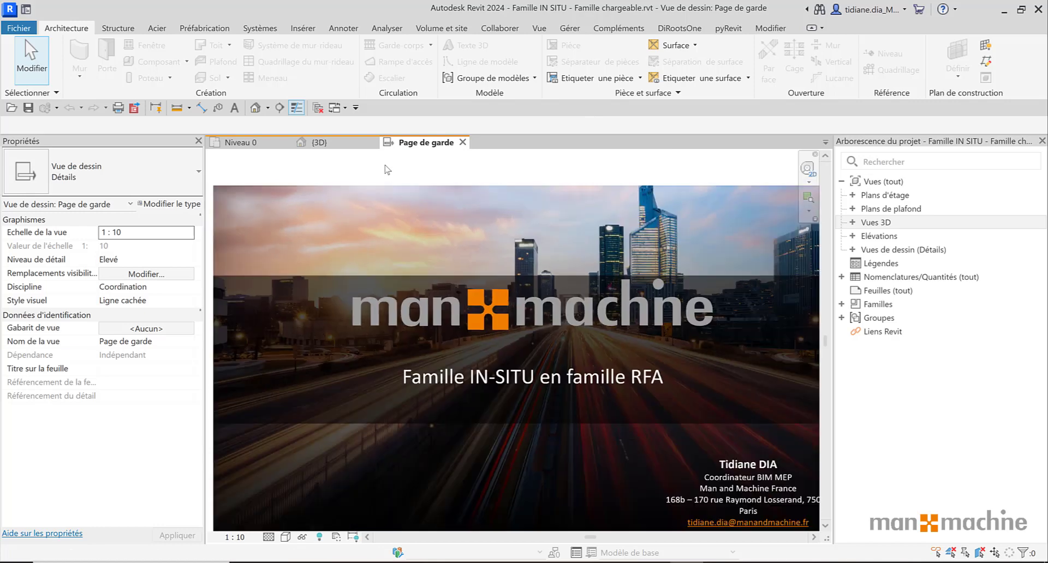
pyautogui.click(319, 142)
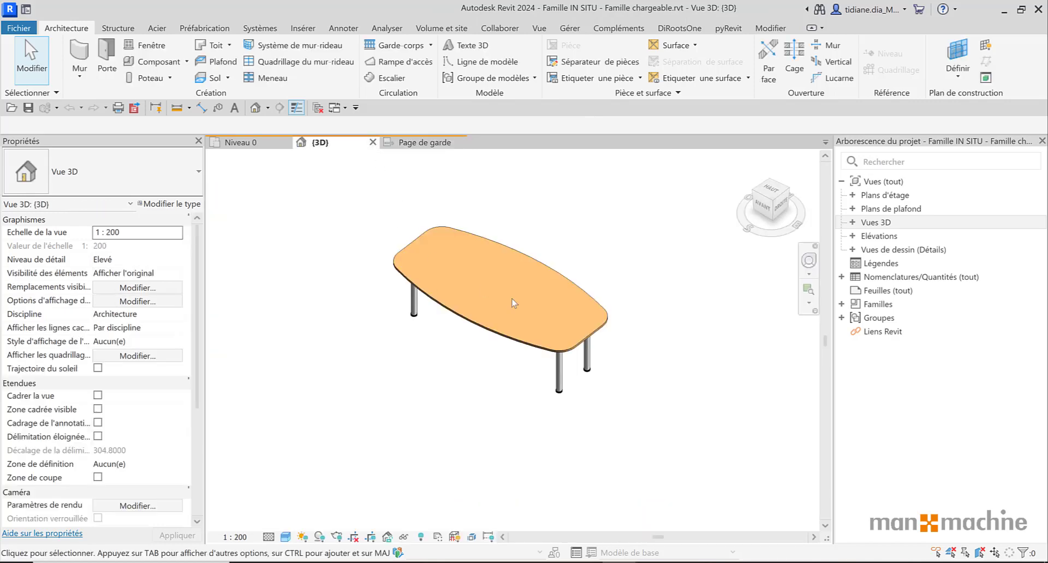
pyautogui.scroll(2, 509, 300)
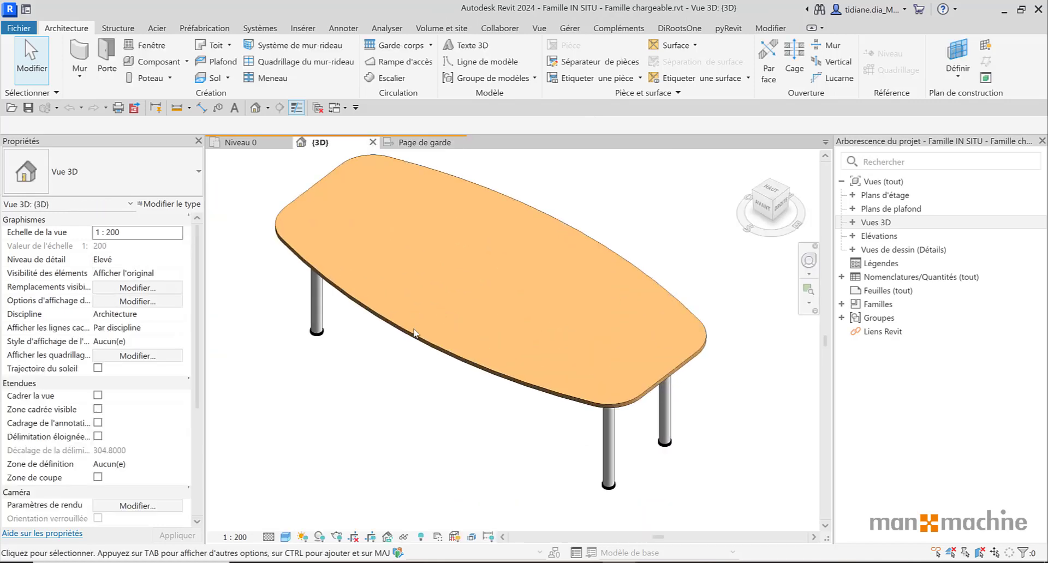
pyautogui.click(455, 360)
pyautogui.scroll(-2, 650, 284)
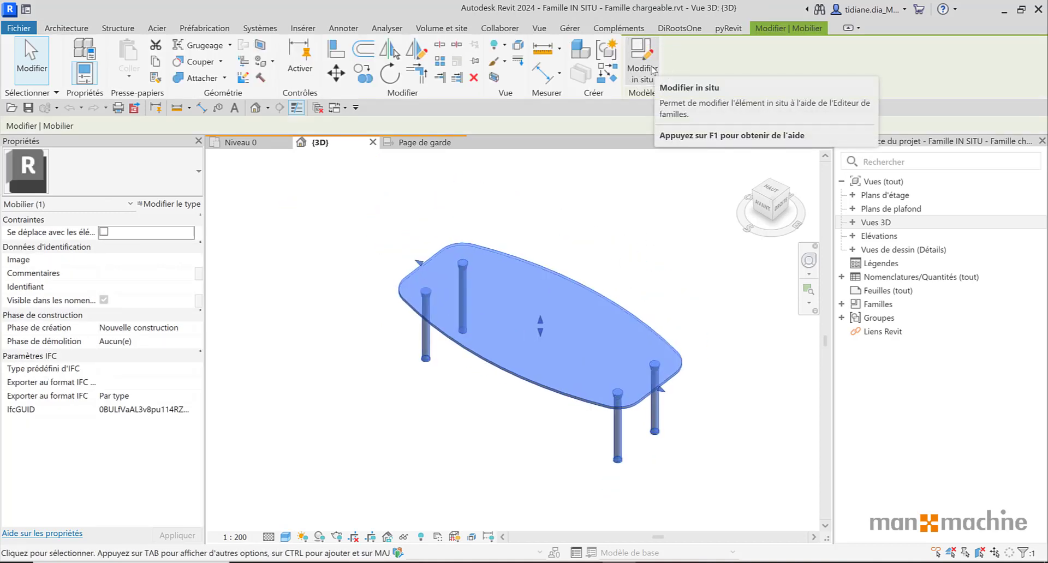
pyautogui.moveTo(657, 225); pyautogui.dragTo(595, 206, button='middle')
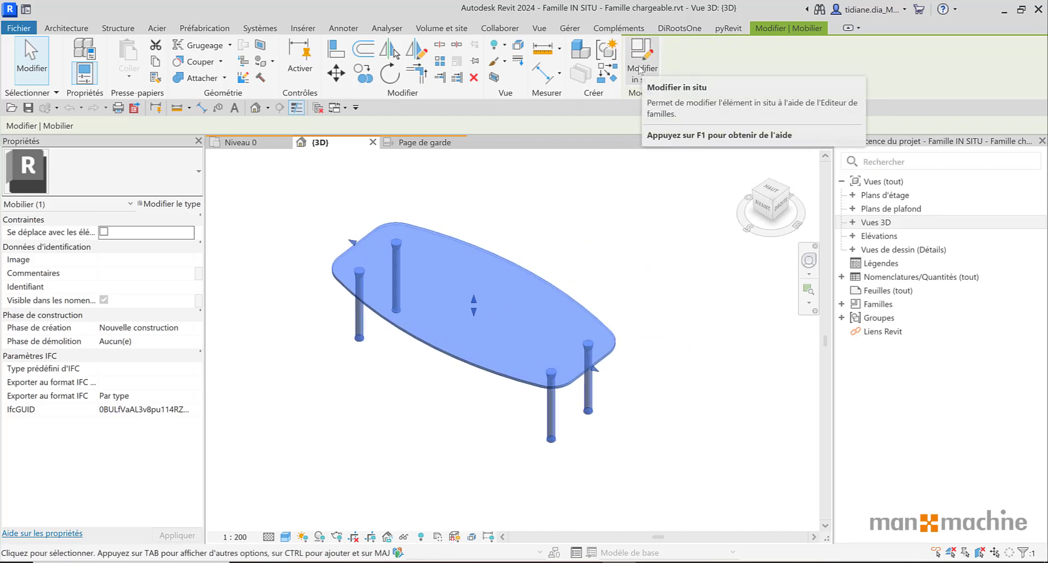
# Step: Edit 'Grande table' in place, select its tabletop and four legs, and copy them to the clipboard
pyautogui.click(640, 70)
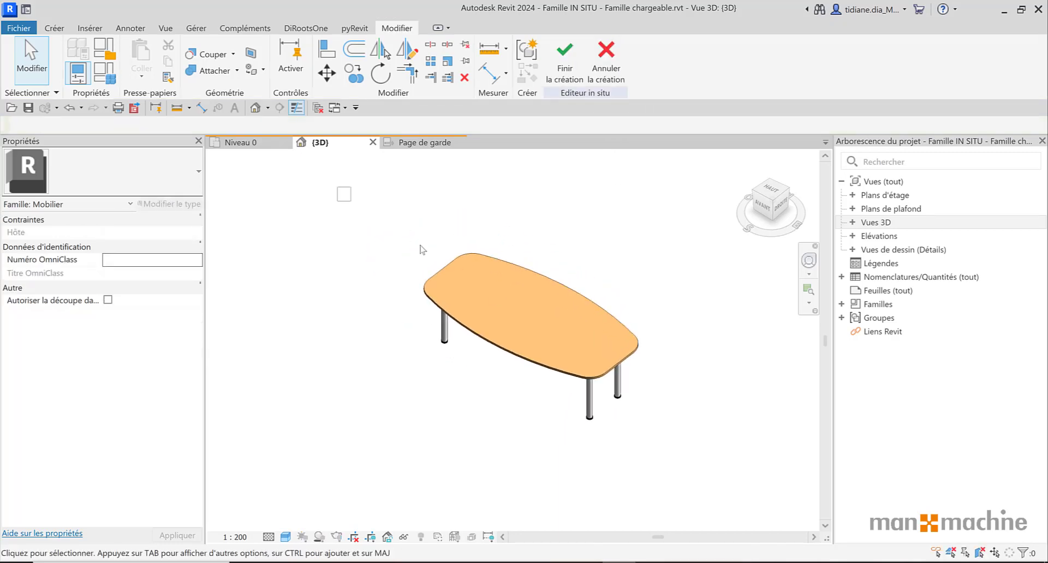
pyautogui.moveTo(337, 187); pyautogui.dragTo(689, 468)
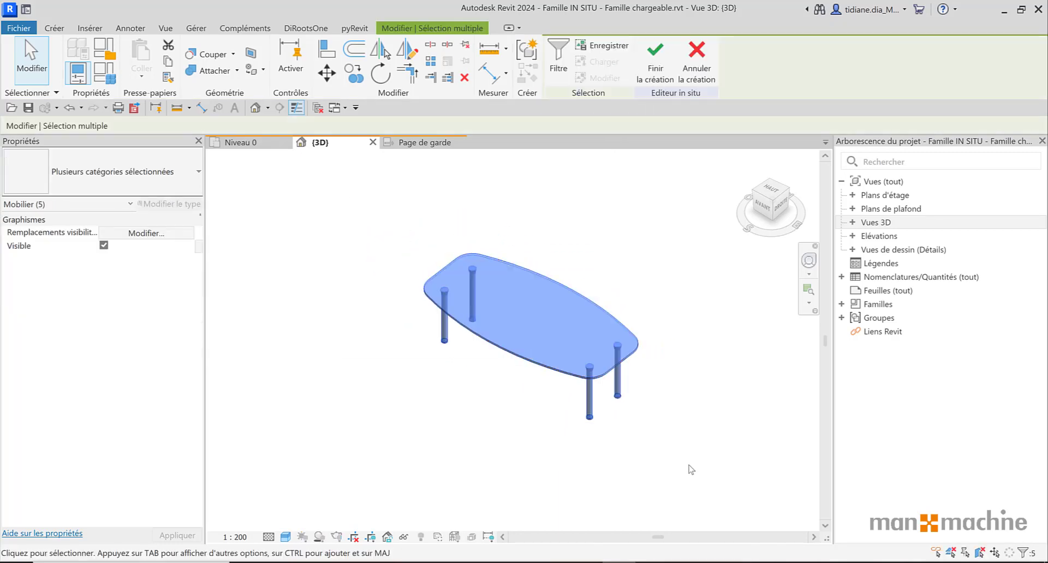
pyautogui.moveTo(693, 458)
pyautogui.keyDown('shift'); pyautogui.mouseDown(button='middle')
pyautogui.moveTo(732, 420)
pyautogui.moveTo(711, 406)
pyautogui.mouseUp(button='middle'); pyautogui.keyUp('shift')
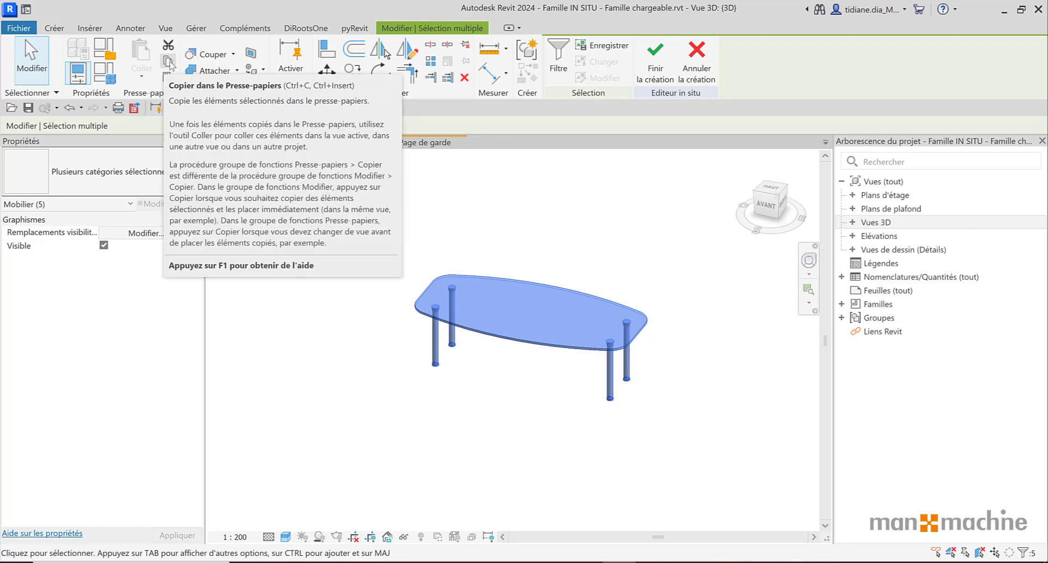
pyautogui.click(169, 61)
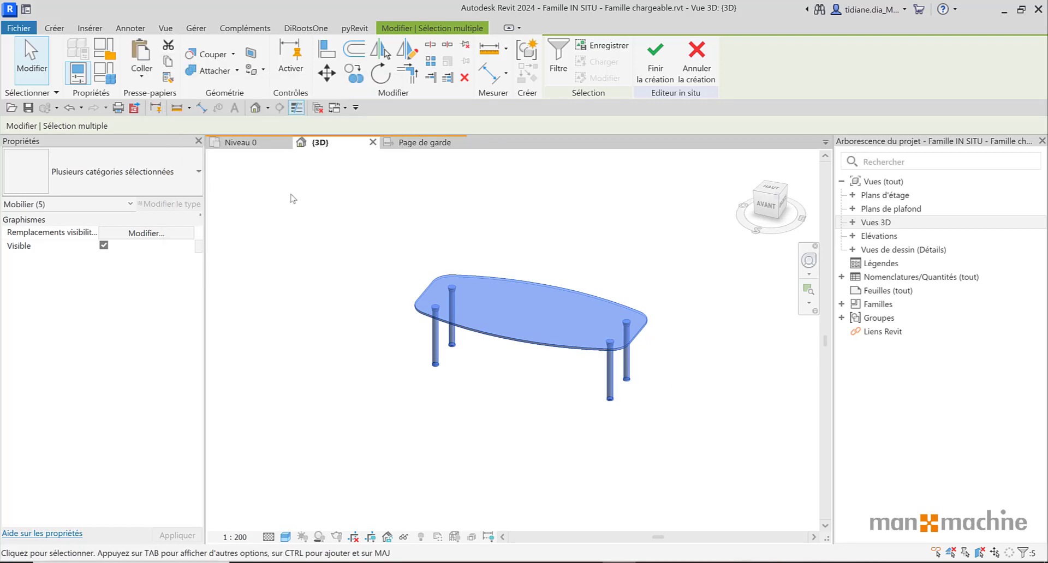
pyautogui.keyDown('shift'); pyautogui.moveTo(304, 203); pyautogui.dragTo(327, 213, button='middle'); pyautogui.keyUp('shift')
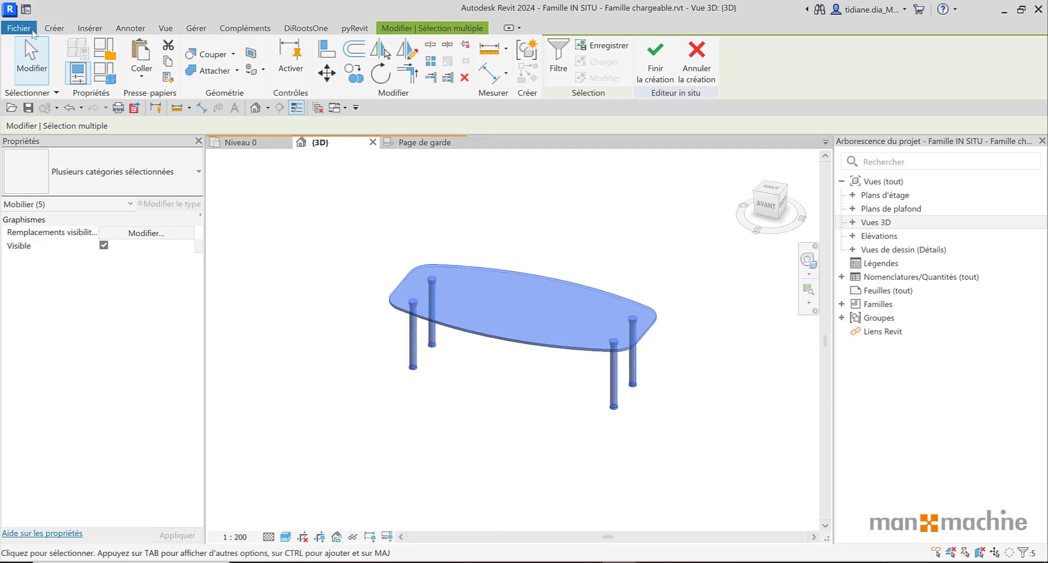
# Step: Create a new family from the Mobilier métrique.rft template
pyautogui.click(19, 27)
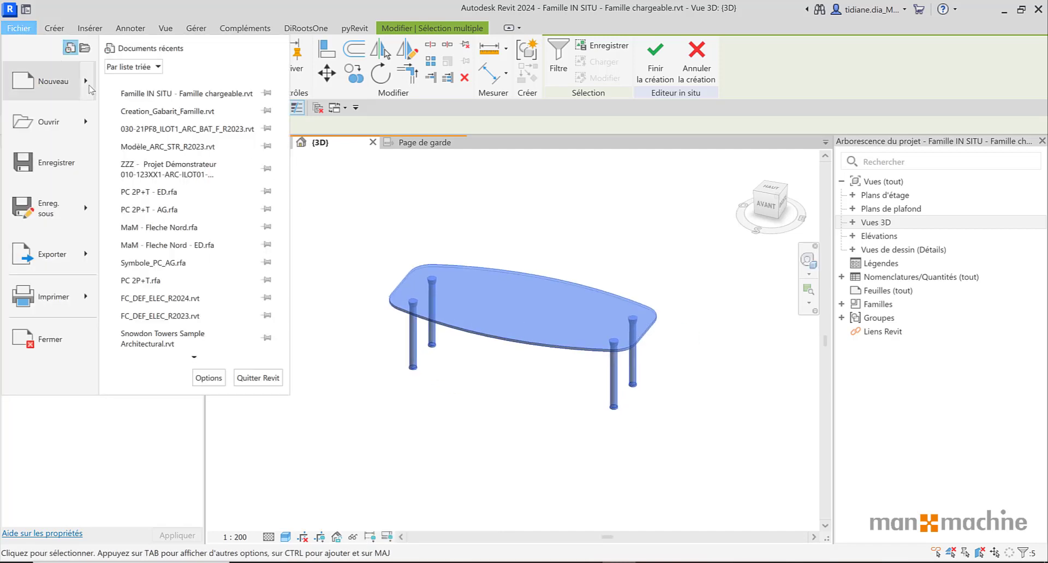
pyautogui.moveTo(53, 80)
pyautogui.click(153, 114)
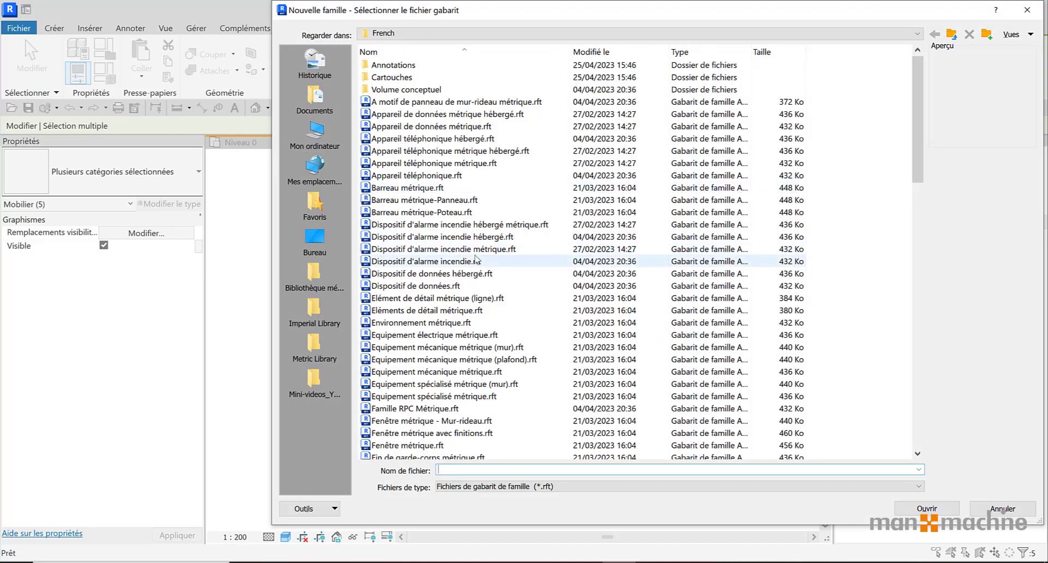
pyautogui.click(476, 261)
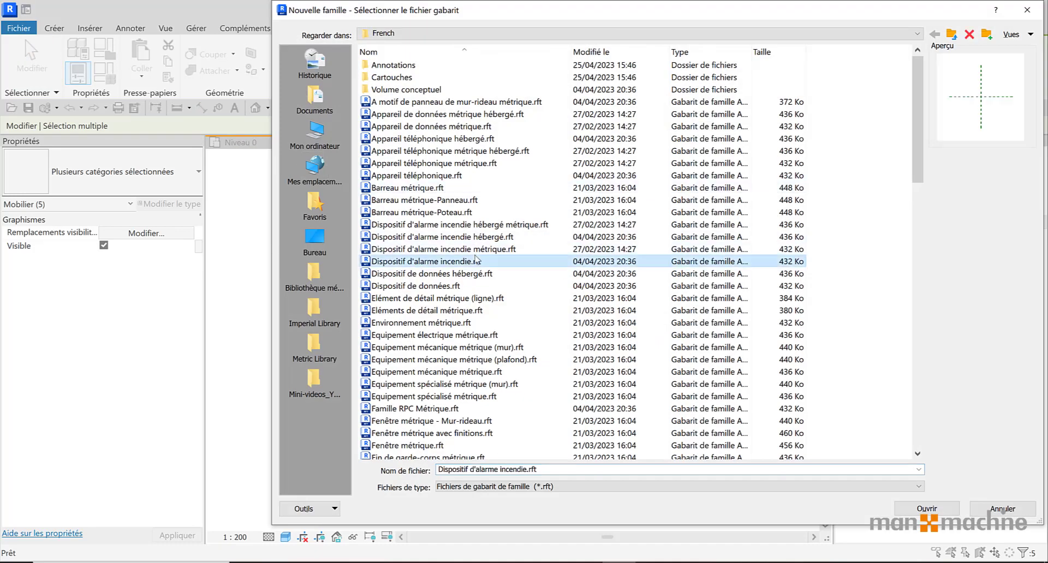
pyautogui.press('m')
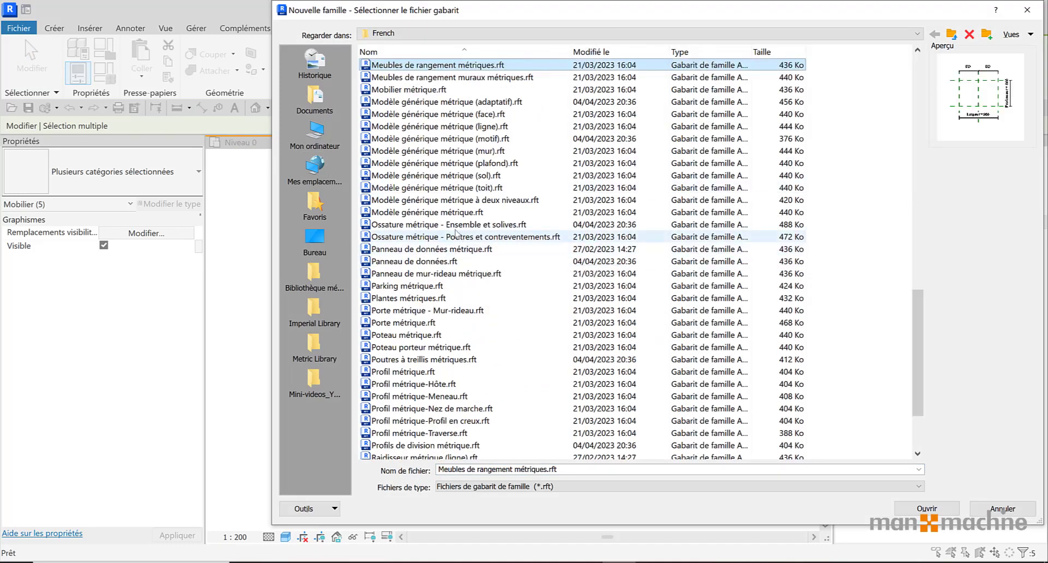
pyautogui.doubleClick(419, 90)
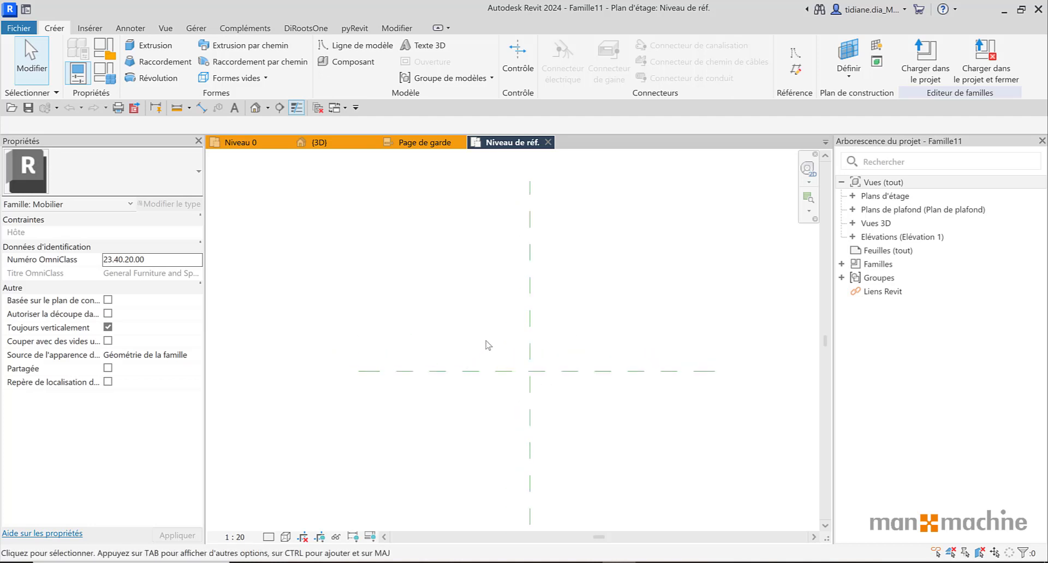
# Step: Paste the copied table into the reference level plan, keeping the existing Tiret point line type
pyautogui.moveTo(458, 311); pyautogui.dragTo(454, 296, button='middle')
pyautogui.hotkey('ctrl', 'v')
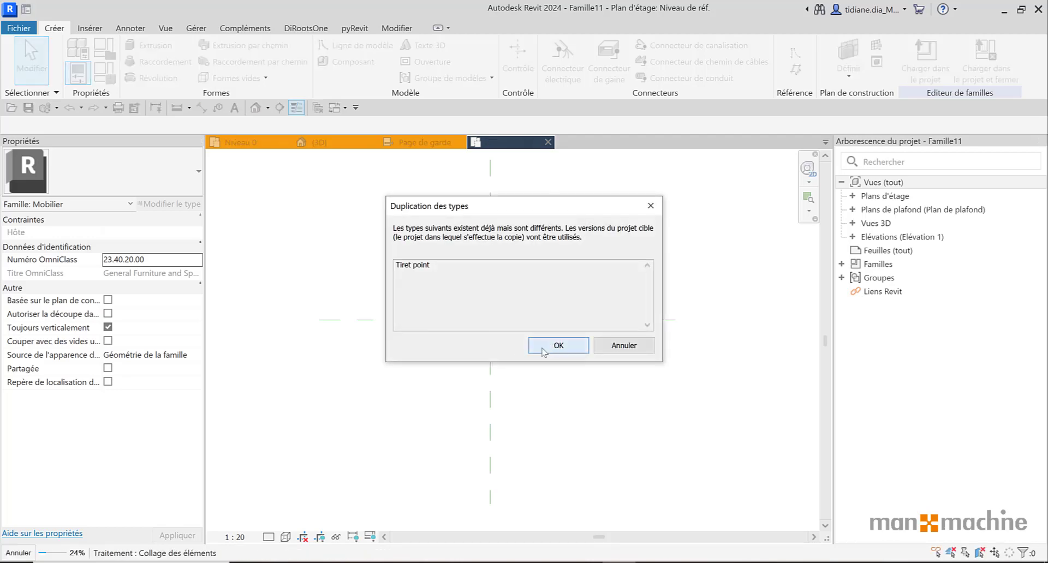
pyautogui.click(552, 346)
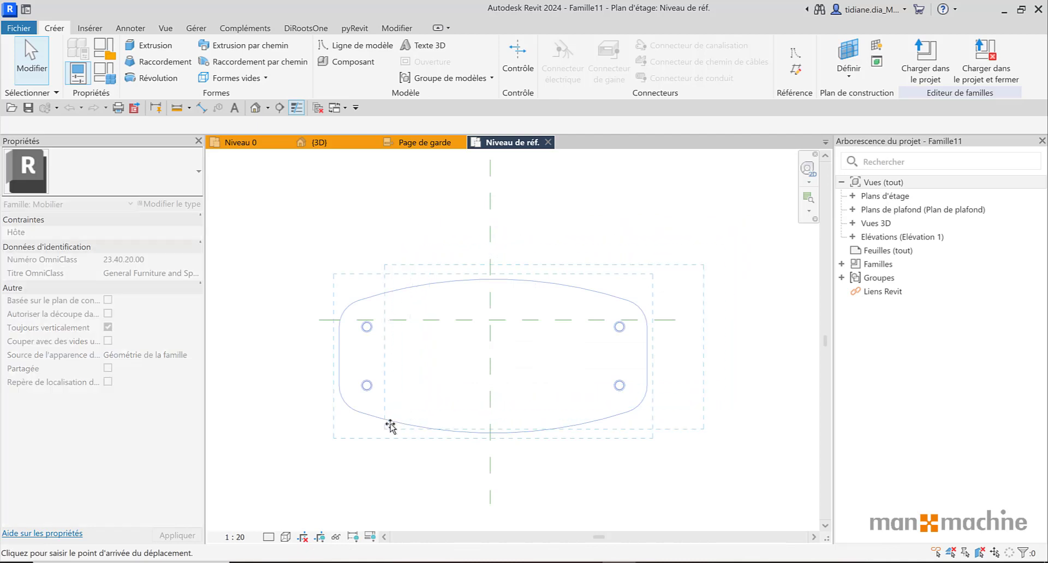
pyautogui.click(391, 424)
pyautogui.press('Escape')
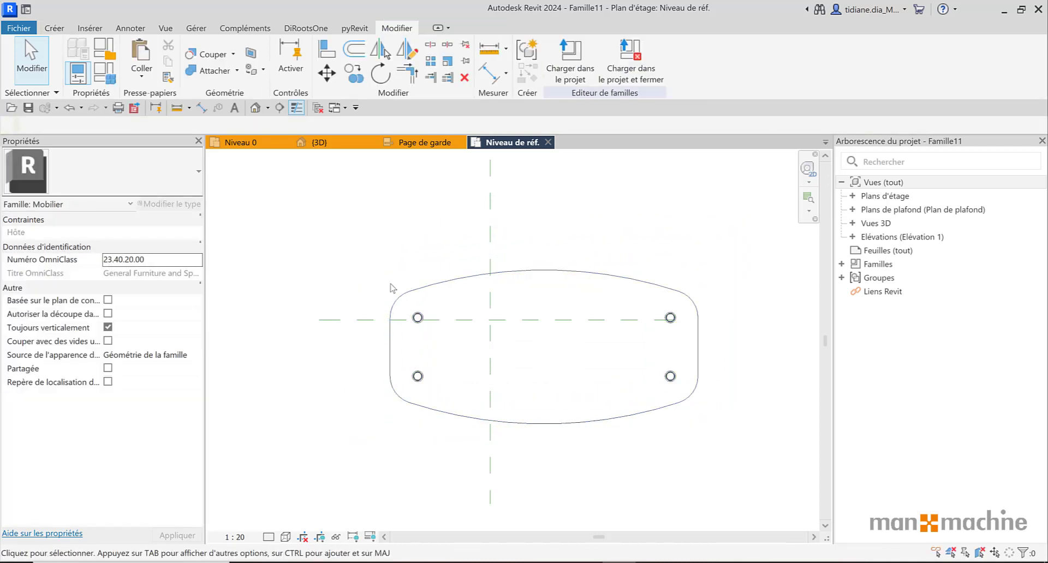
# Step: Select the pasted tabletop outline and its four leg circles
pyautogui.scroll(1, 393, 279)
pyautogui.scroll(1, 382, 256)
pyautogui.moveTo(488, 301); pyautogui.dragTo(498, 344, button='middle')
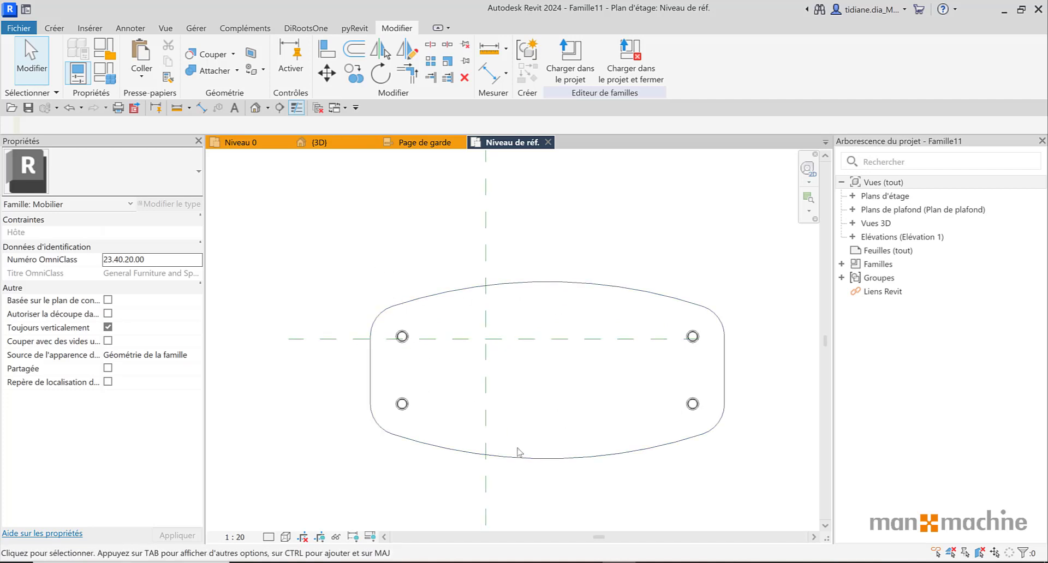
pyautogui.scroll(-1, 460, 362)
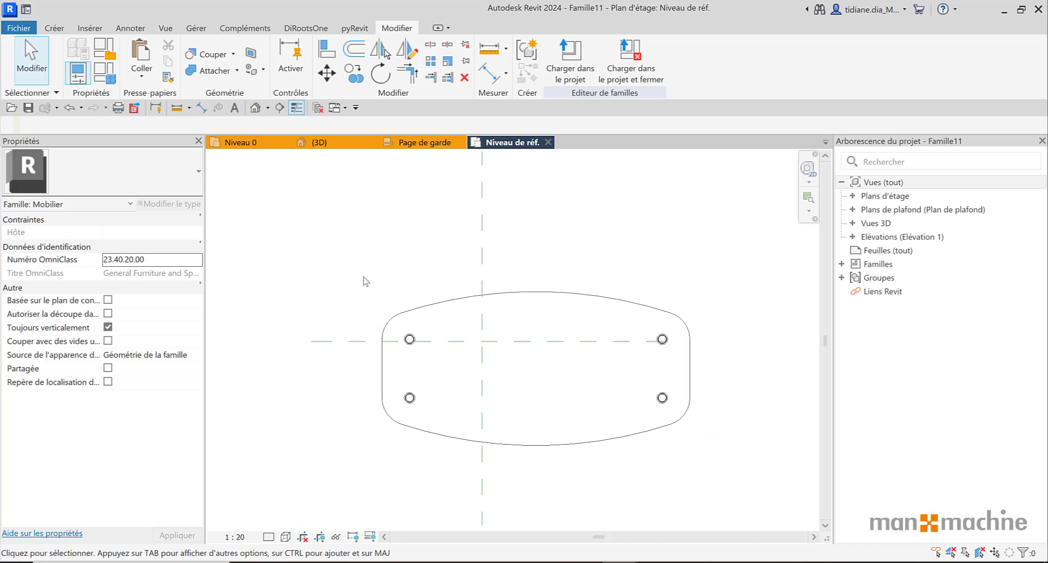
pyautogui.moveTo(359, 254); pyautogui.dragTo(712, 474)
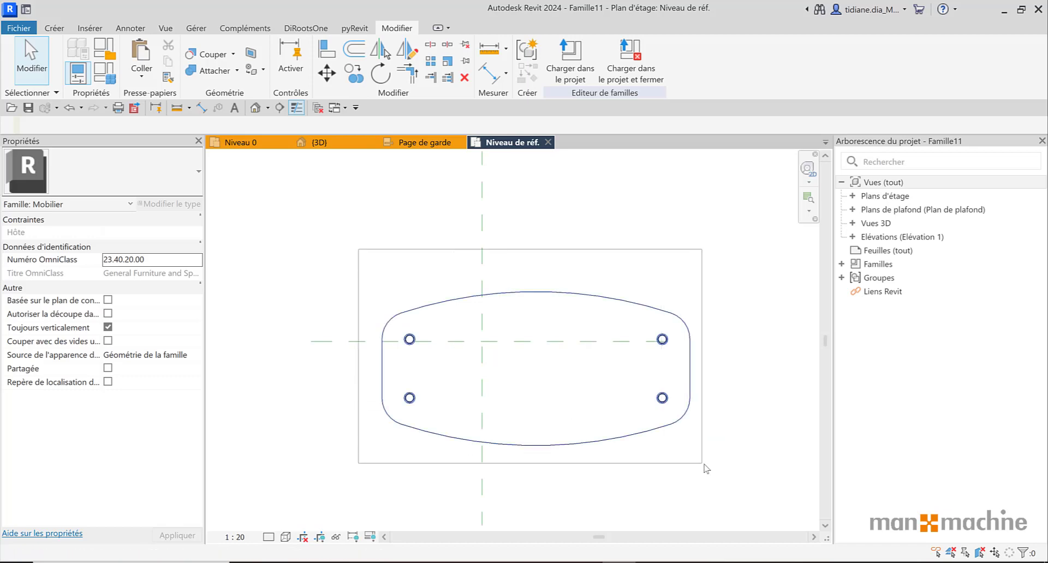
# Step: Move the tabletop and legs by their midpoint onto the reference-plane intersection
pyautogui.click(326, 72)
pyautogui.rightClick(583, 237)
pyautogui.moveTo(653, 285)
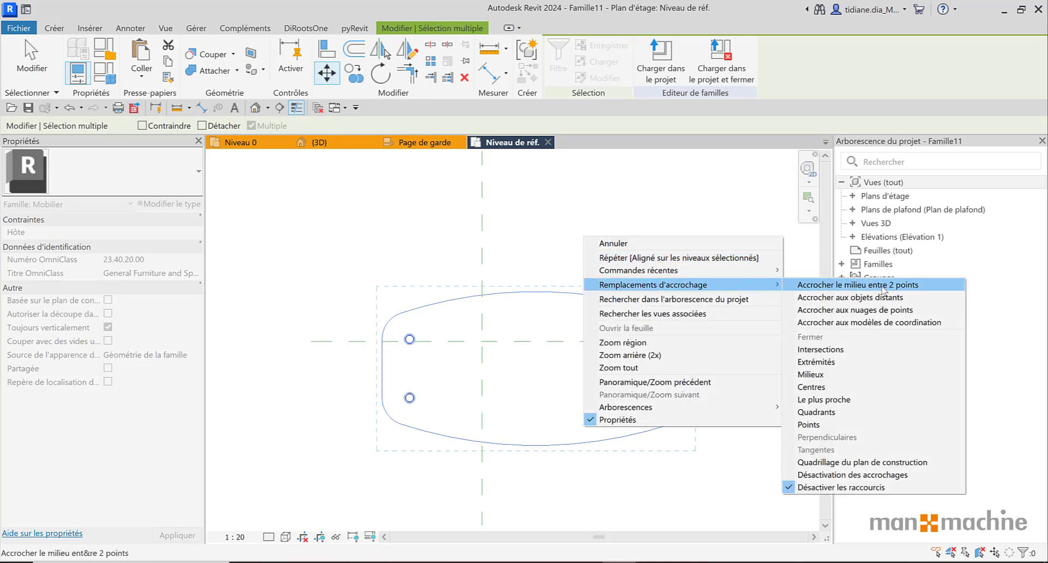
pyautogui.click(883, 285)
pyautogui.click(535, 292)
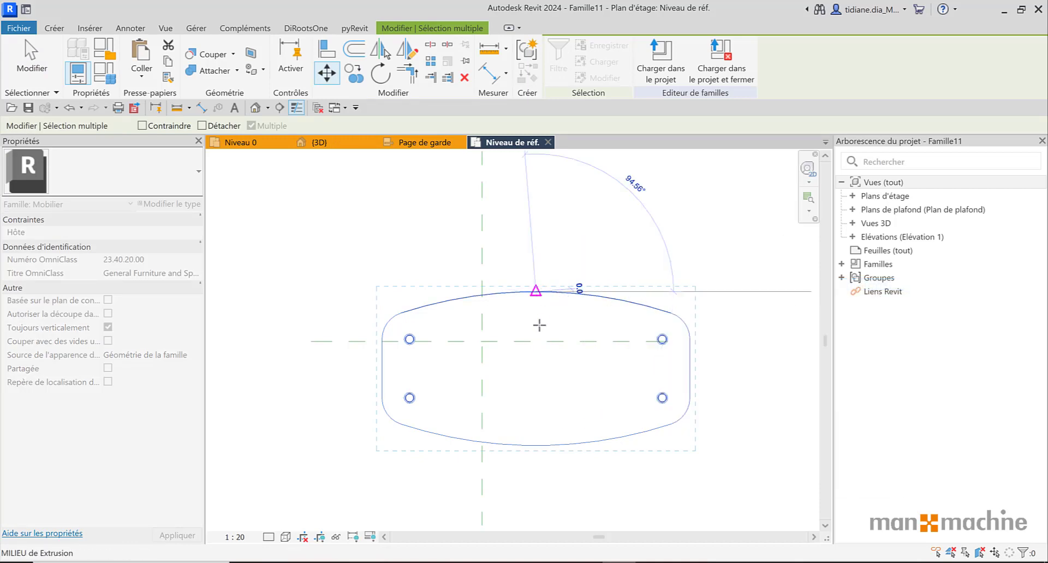
pyautogui.click(535, 445)
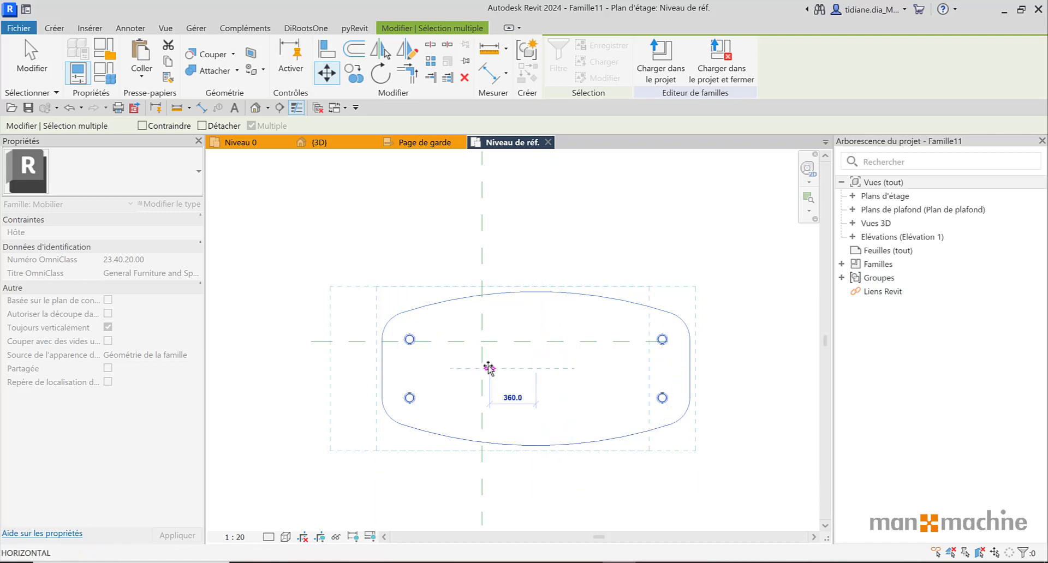
pyautogui.click(482, 341)
pyautogui.press('Escape')
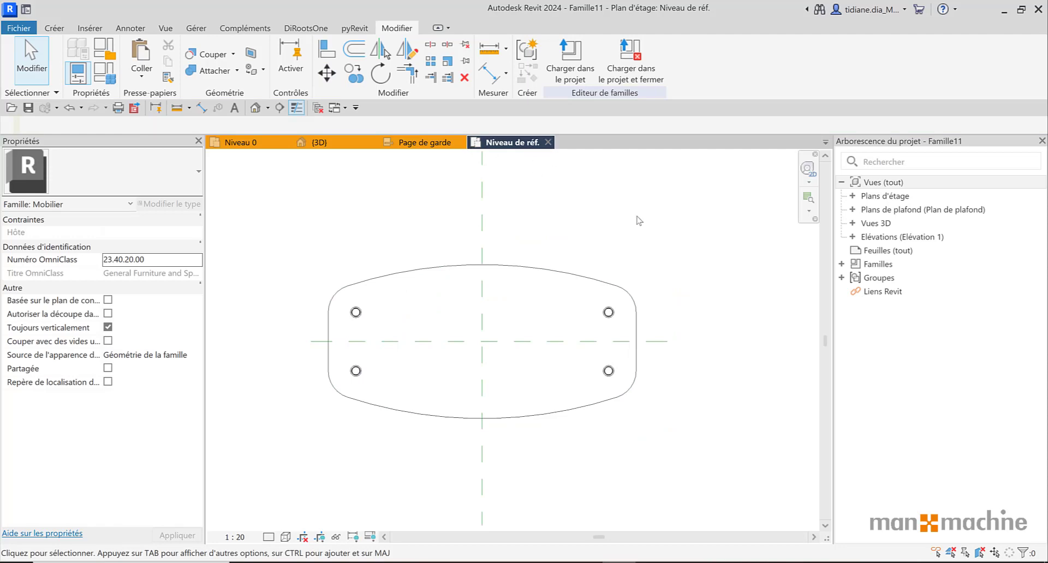
# Step: Open the Avant front elevation to check the table's height
pyautogui.click(852, 237)
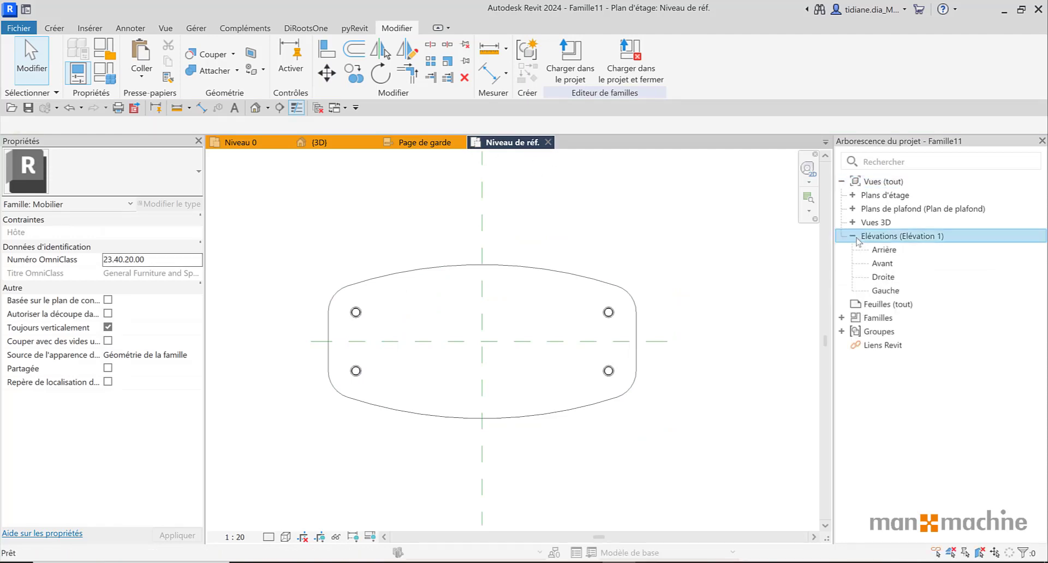
pyautogui.click(882, 263)
pyautogui.press('Return')
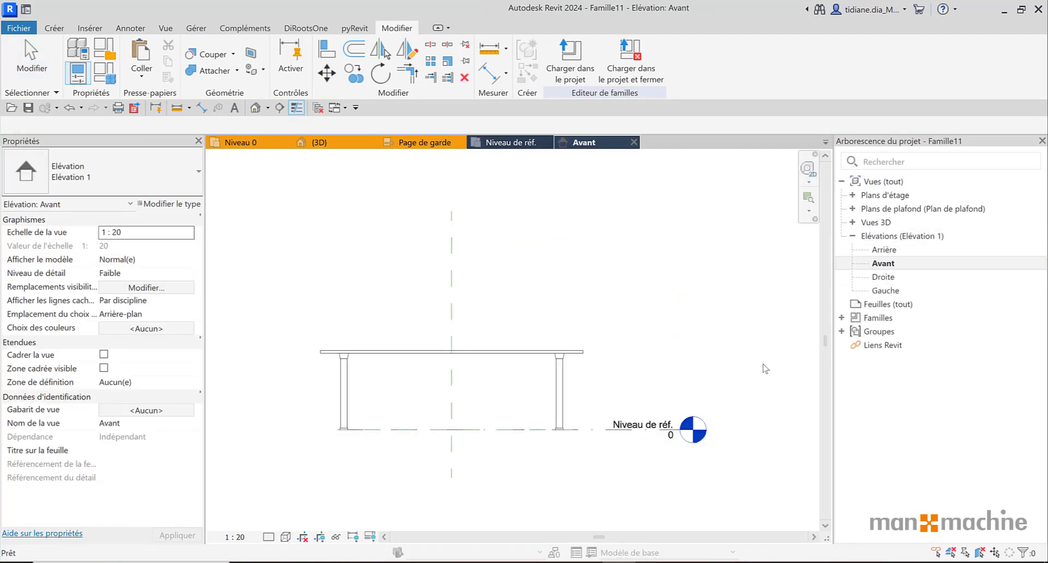
pyautogui.scroll(2, 533, 437)
pyautogui.scroll(2, 519, 417)
pyautogui.scroll(2, 572, 403)
pyautogui.scroll(-3, 571, 402)
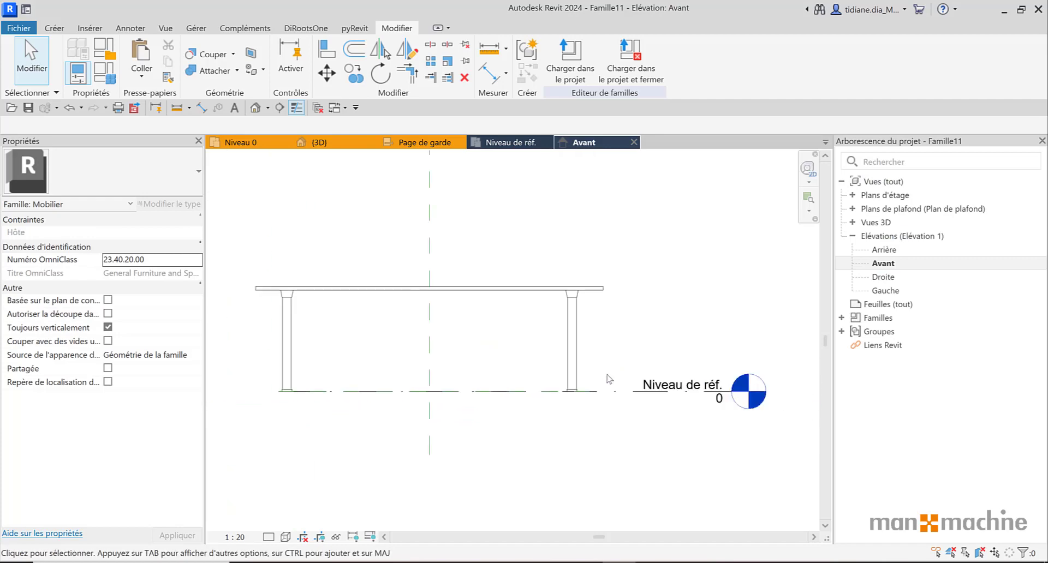
pyautogui.scroll(-2, 571, 403)
# Step: Open the Vue 1 3D view, orbit to an isometric angle, and set the visual style to Ombré
pyautogui.doubleClick(876, 222)
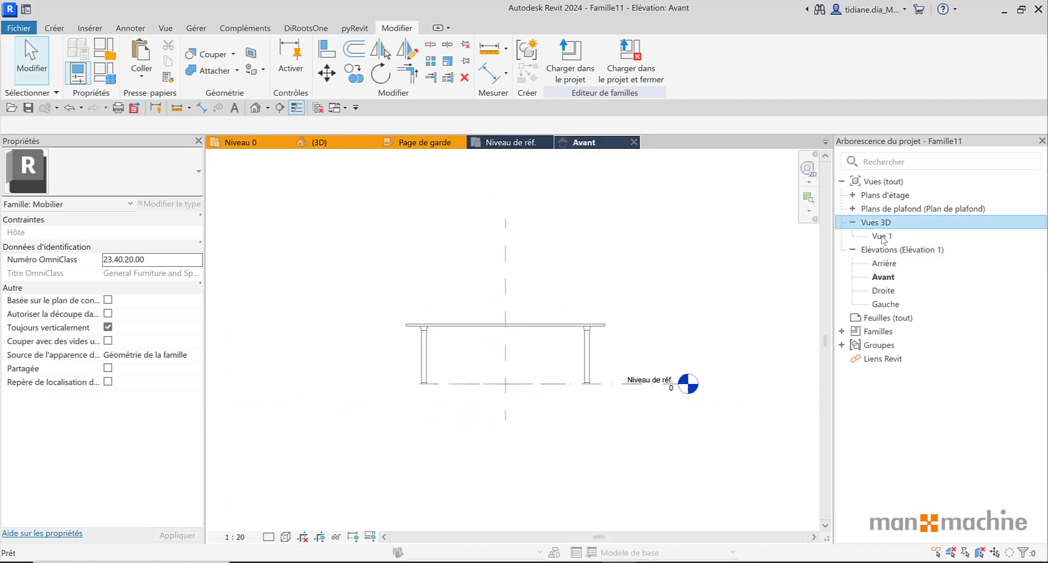
pyautogui.doubleClick(881, 237)
pyautogui.click(461, 507)
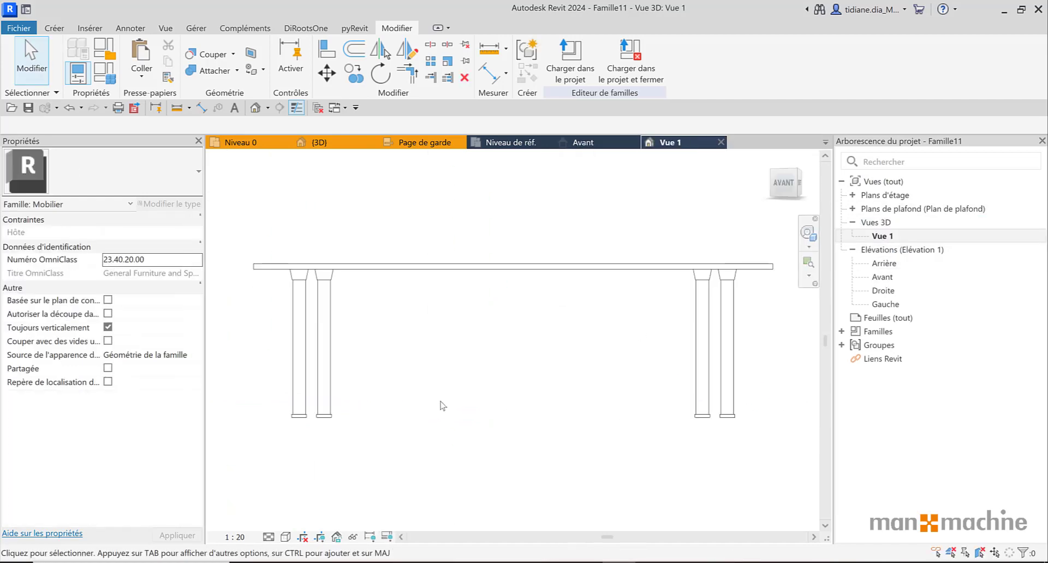
pyautogui.keyDown('shift'); pyautogui.moveTo(447, 388); pyautogui.dragTo(526, 489, button='middle'); pyautogui.keyUp('shift')
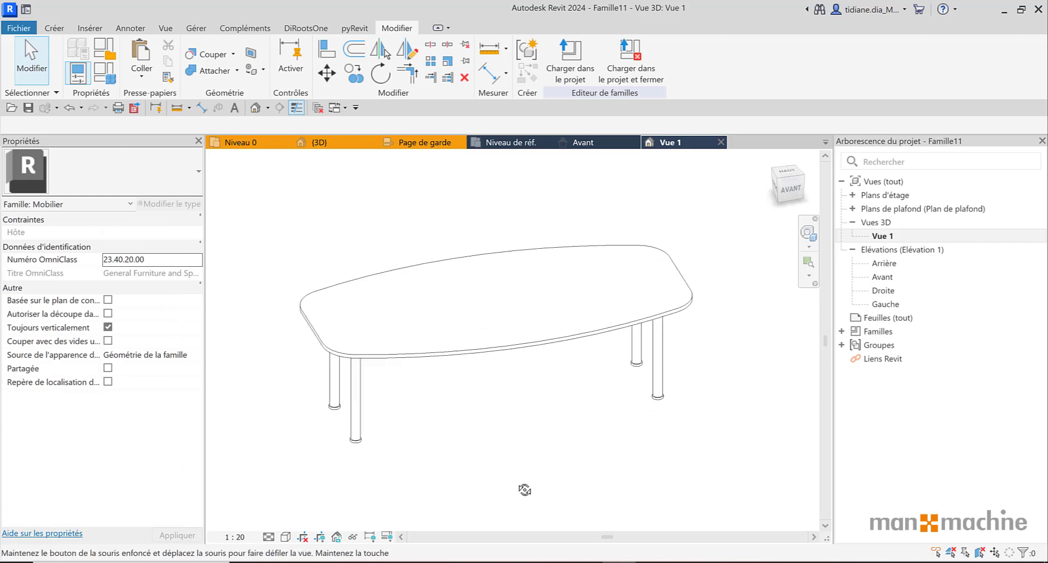
pyautogui.click(285, 537)
pyautogui.click(349, 487)
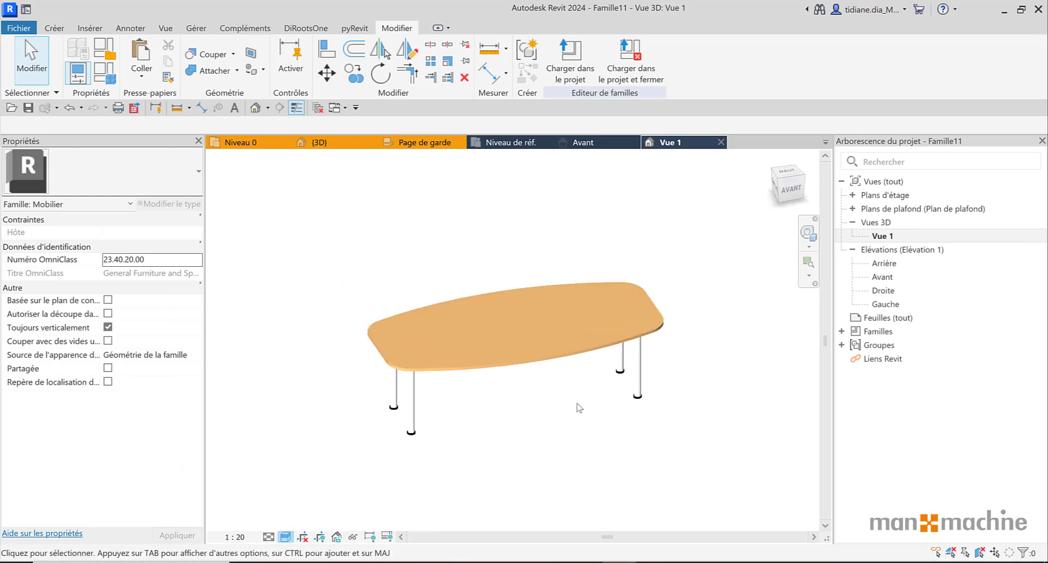
# Step: Orbit around the shaded table and inspect the tabletop and a leg
pyautogui.moveTo(430, 449)
pyautogui.keyDown('shift'); pyautogui.mouseDown(button='middle')
pyautogui.moveTo(369, 388)
pyautogui.moveTo(577, 359)
pyautogui.mouseUp(button='middle'); pyautogui.keyUp('shift')
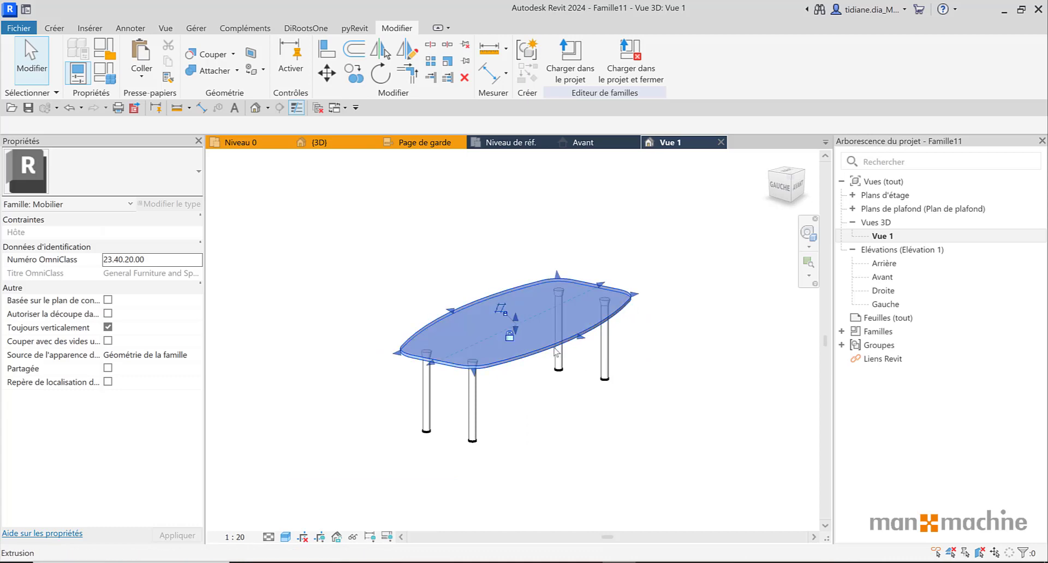
pyautogui.click(502, 342)
pyautogui.click(472, 440)
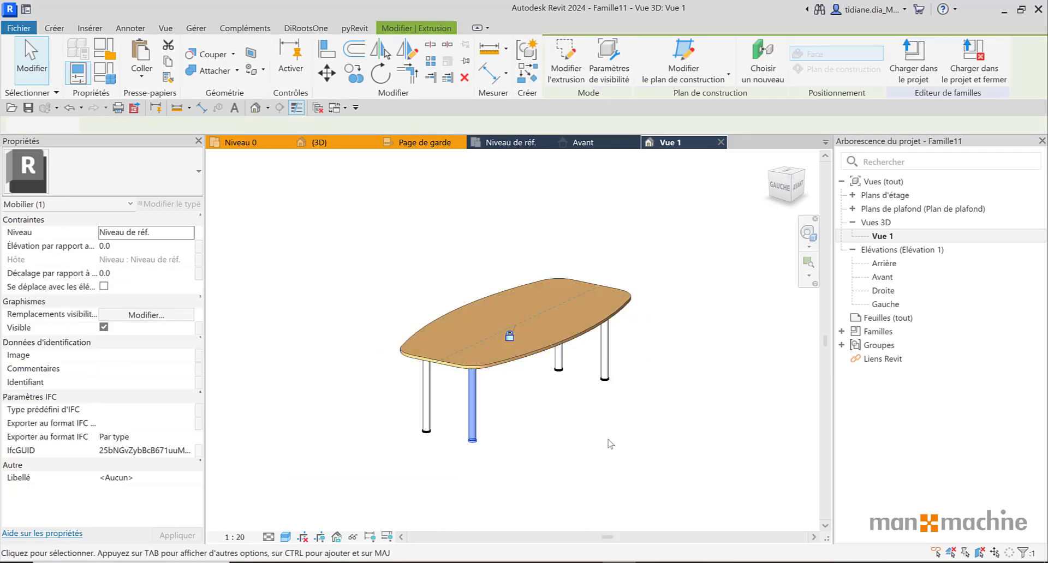
pyautogui.click(614, 462)
pyautogui.moveTo(613, 461)
pyautogui.keyDown('shift'); pyautogui.mouseDown(button='middle')
pyautogui.moveTo(616, 426)
pyautogui.moveTo(550, 423)
pyautogui.mouseUp(button='middle'); pyautogui.keyUp('shift')
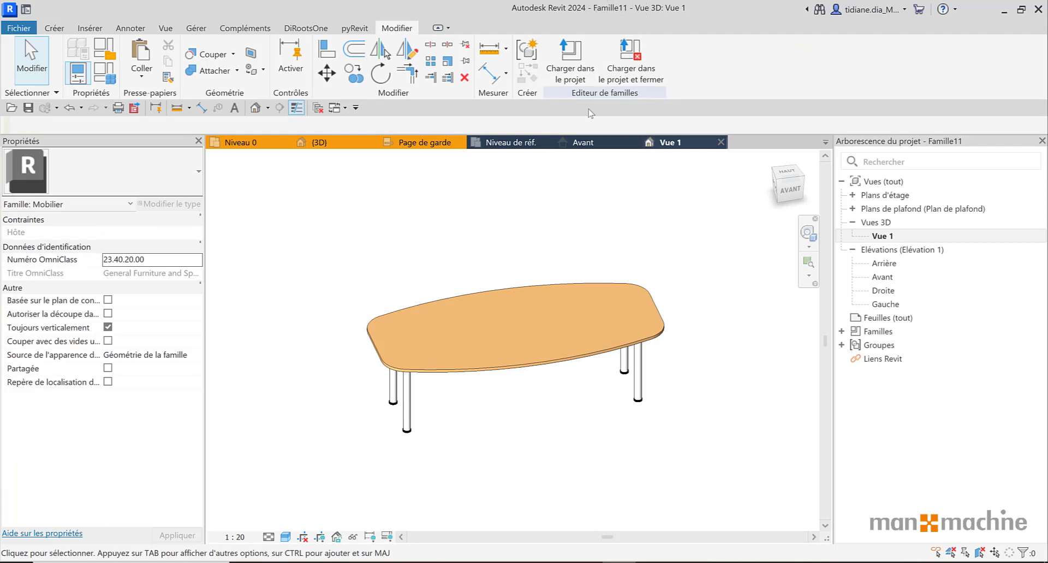
# Step: Load Famille11 into the project and place three tables on Niveau 0 beside the original
pyautogui.click(571, 61)
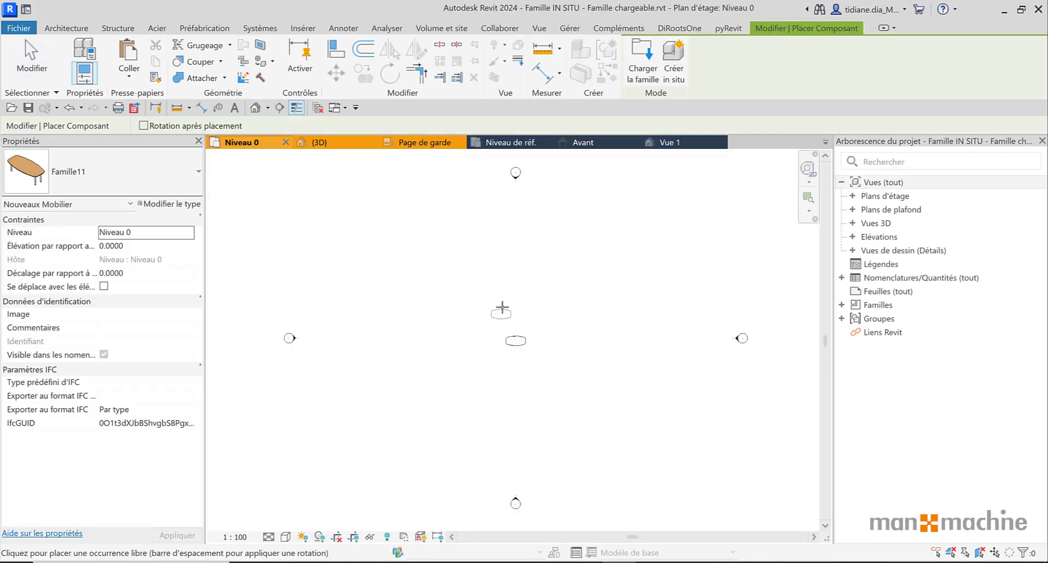
pyautogui.scroll(3, 502, 307)
pyautogui.click(532, 433)
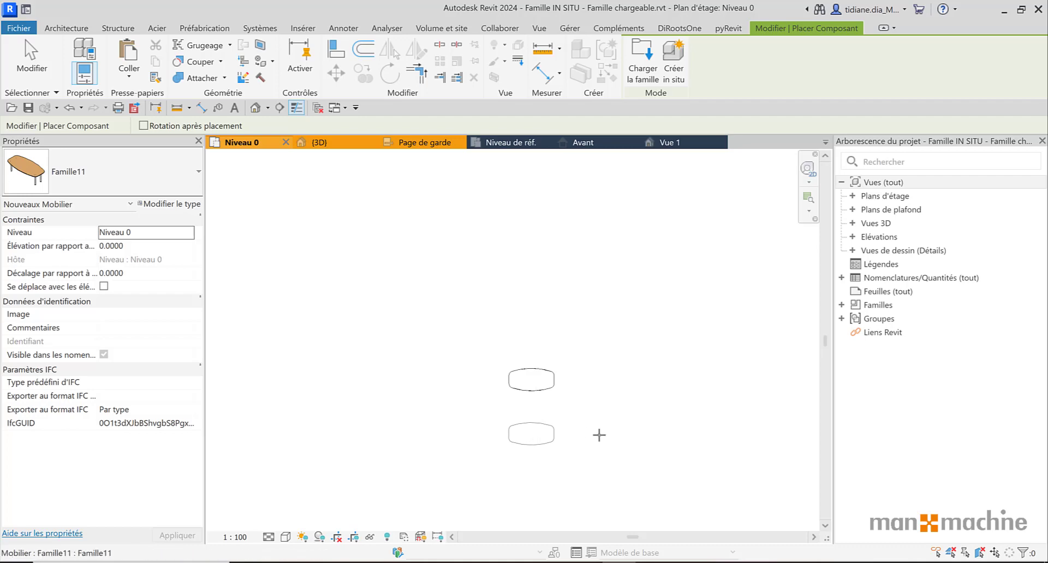
pyautogui.click(625, 433)
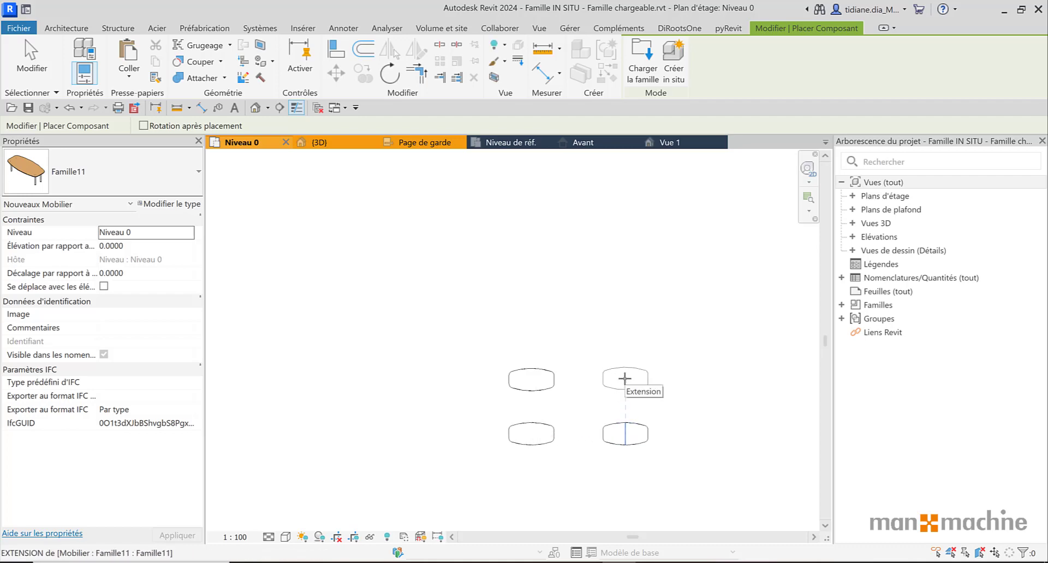
pyautogui.click(625, 378)
pyautogui.press('Escape')
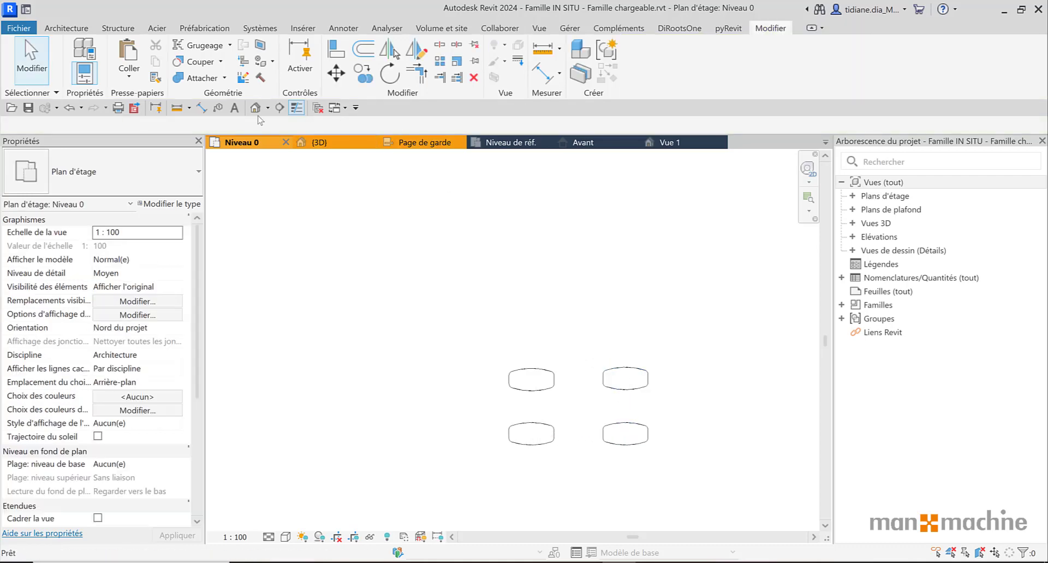
# Step: Open the project's default {3D} view to see all four tables
pyautogui.click(255, 108)
pyautogui.scroll(-3, 600, 285)
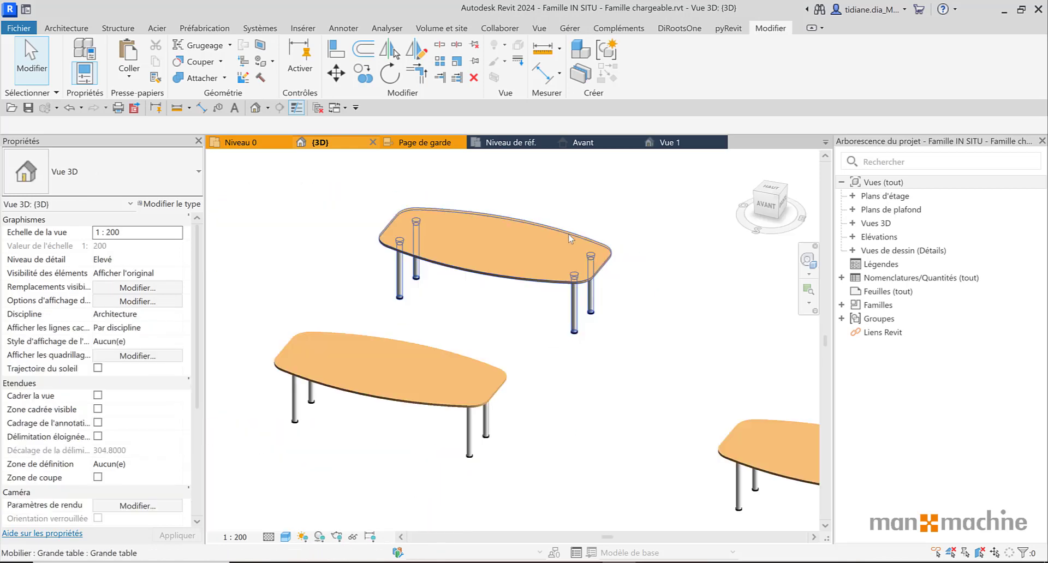
pyautogui.scroll(-2, 600, 284)
pyautogui.scroll(3, 524, 297)
pyautogui.scroll(2, 498, 304)
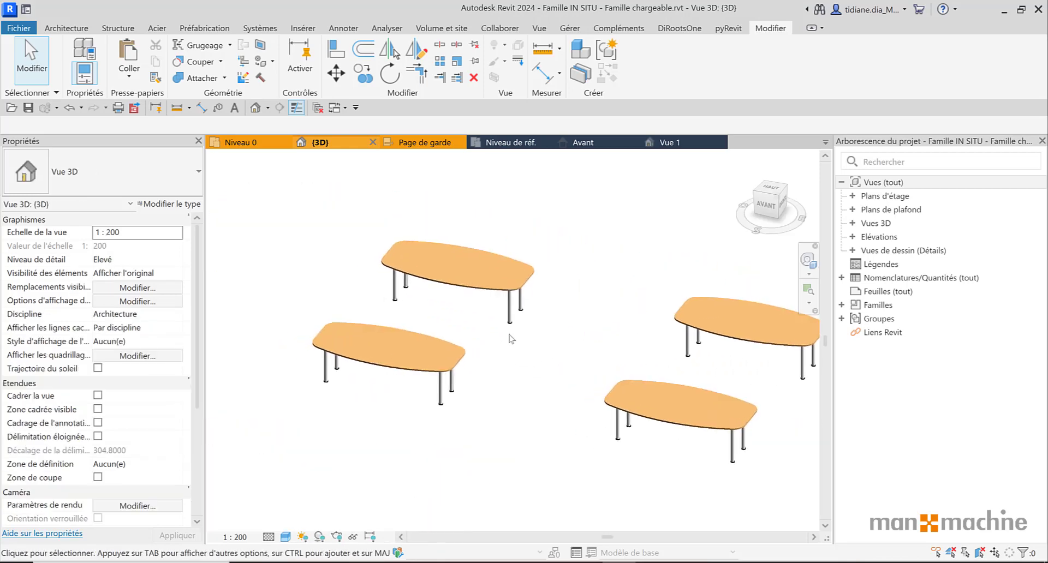
pyautogui.click(498, 304)
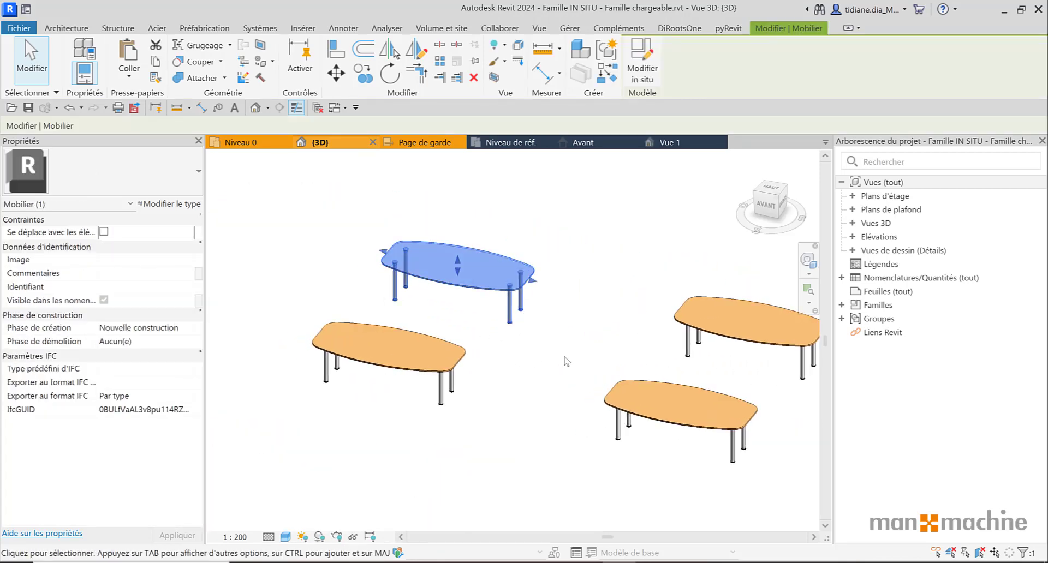
pyautogui.keyDown('shift'); pyautogui.moveTo(594, 297); pyautogui.dragTo(545, 330, button='middle'); pyautogui.keyUp('shift')
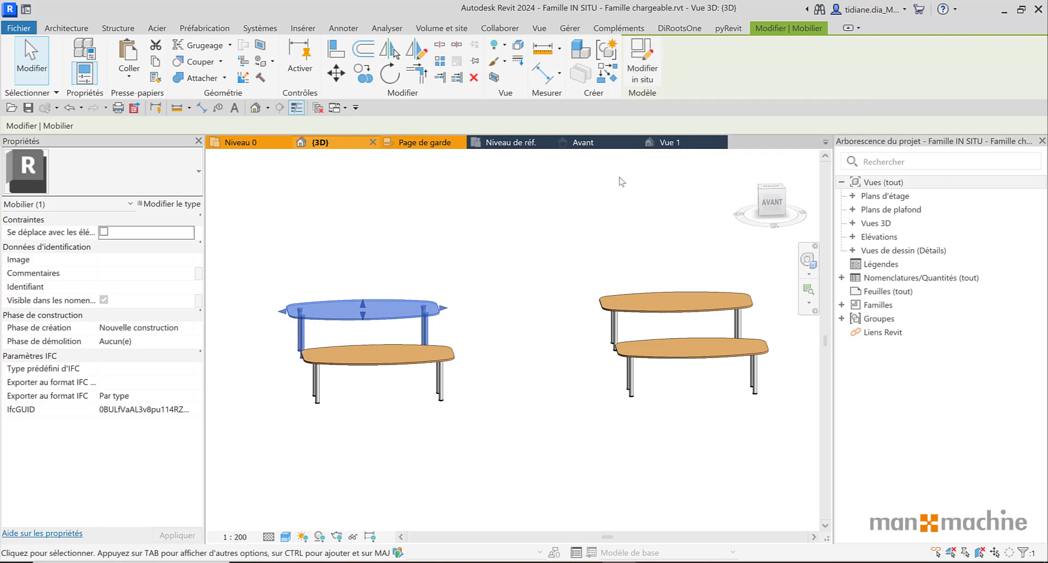
pyautogui.moveTo(480, 307); pyautogui.dragTo(557, 295, button='middle')
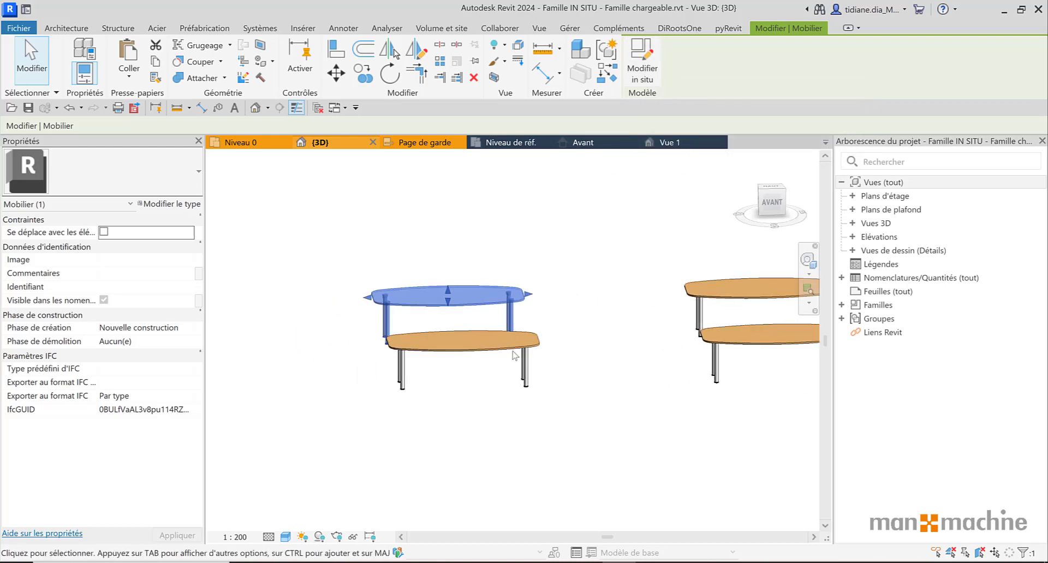
pyautogui.click(458, 341)
pyautogui.moveTo(590, 380)
pyautogui.mouseDown(button='middle')
pyautogui.moveTo(627, 381)
pyautogui.moveTo(514, 389)
pyautogui.mouseUp(button='middle')
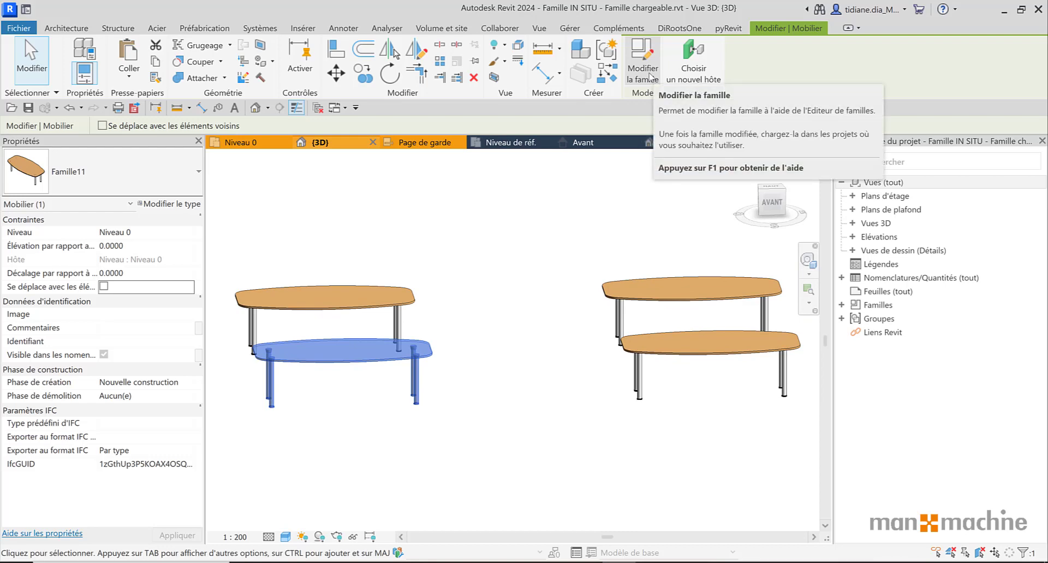
pyautogui.scroll(-2, 498, 345)
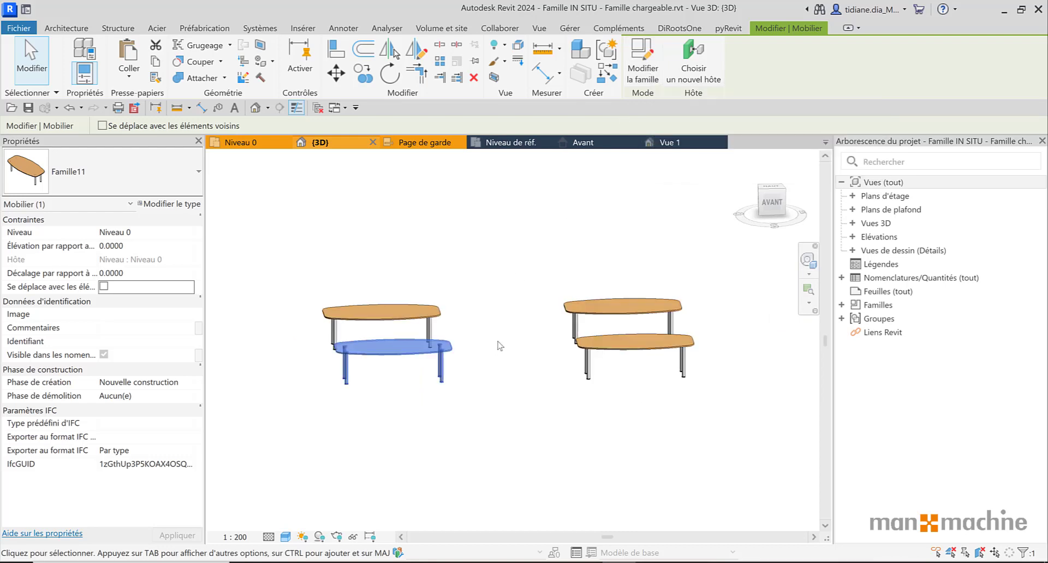